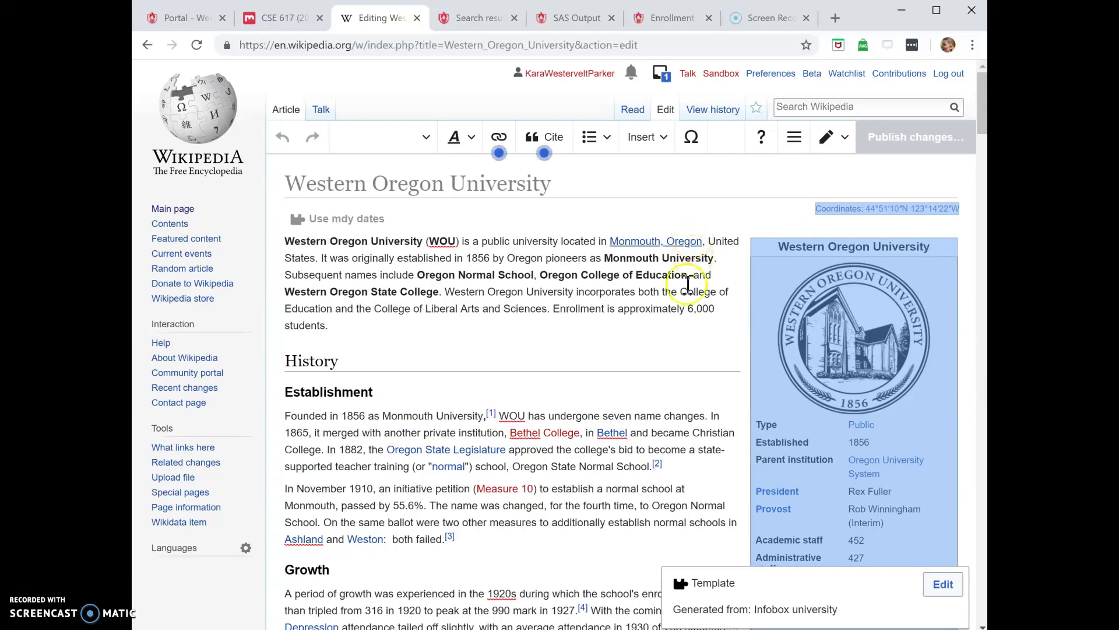
# Step: Switch the Western Oregon University article to reading view and examine the infobox entries for provost, staff and student numbers
pyautogui.click(634, 111)
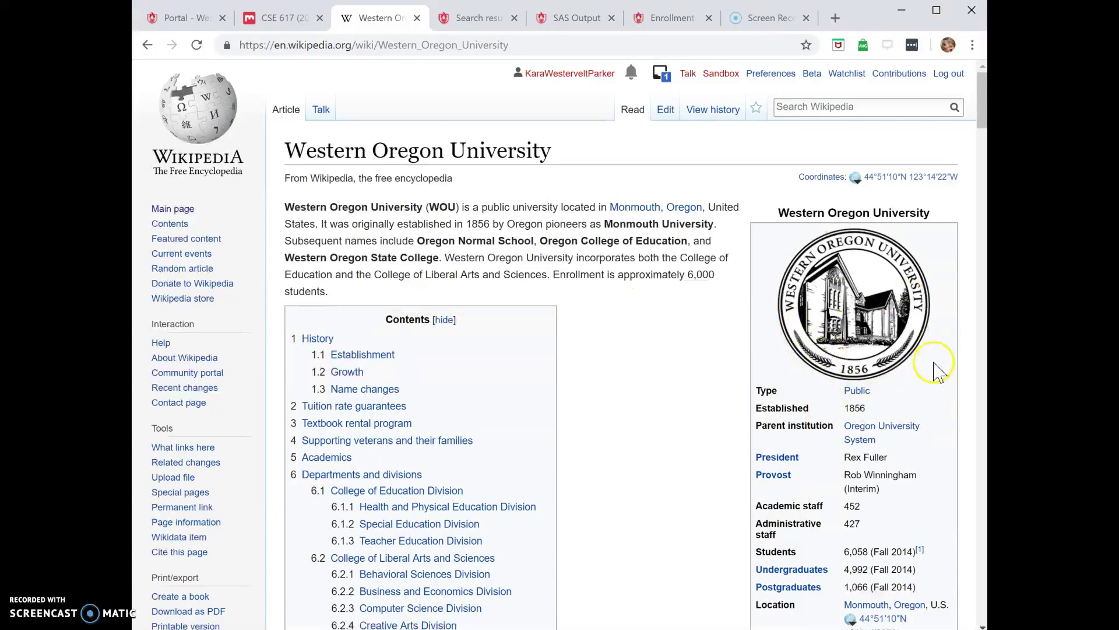
pyautogui.scroll(-3, 855, 353)
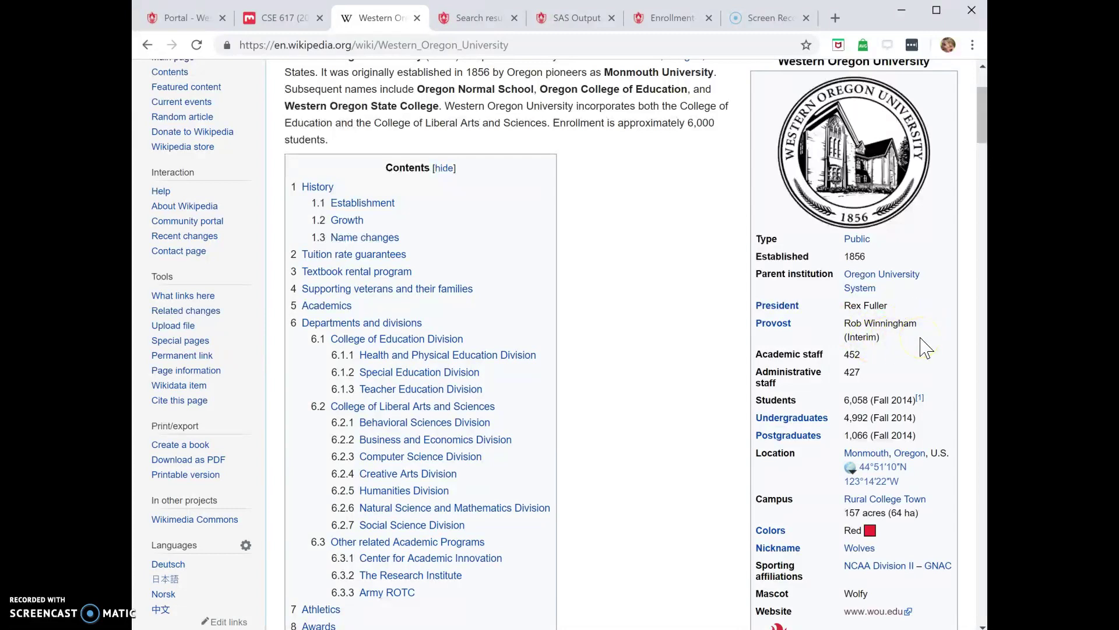
pyautogui.click(872, 329)
pyautogui.scroll(-1, 886, 346)
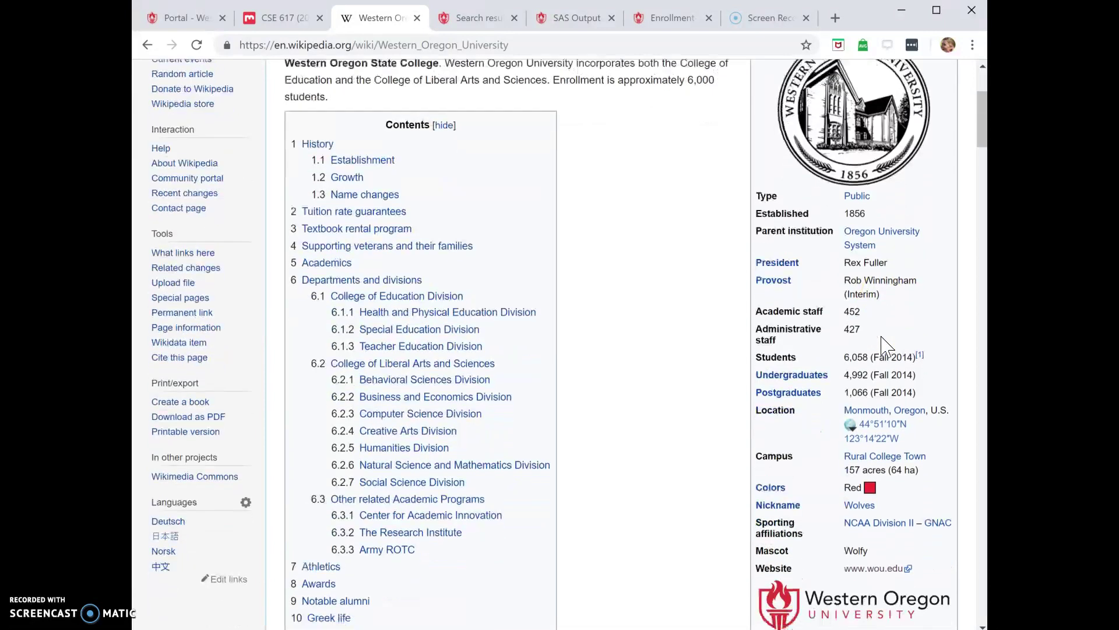
pyautogui.click(863, 376)
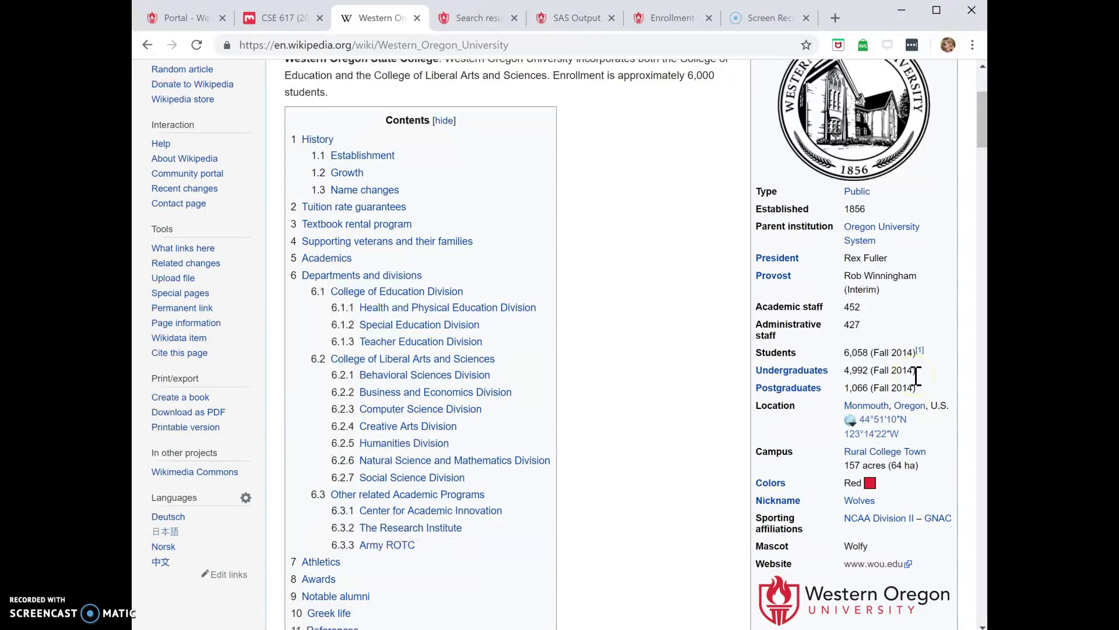
pyautogui.scroll(4, 917, 376)
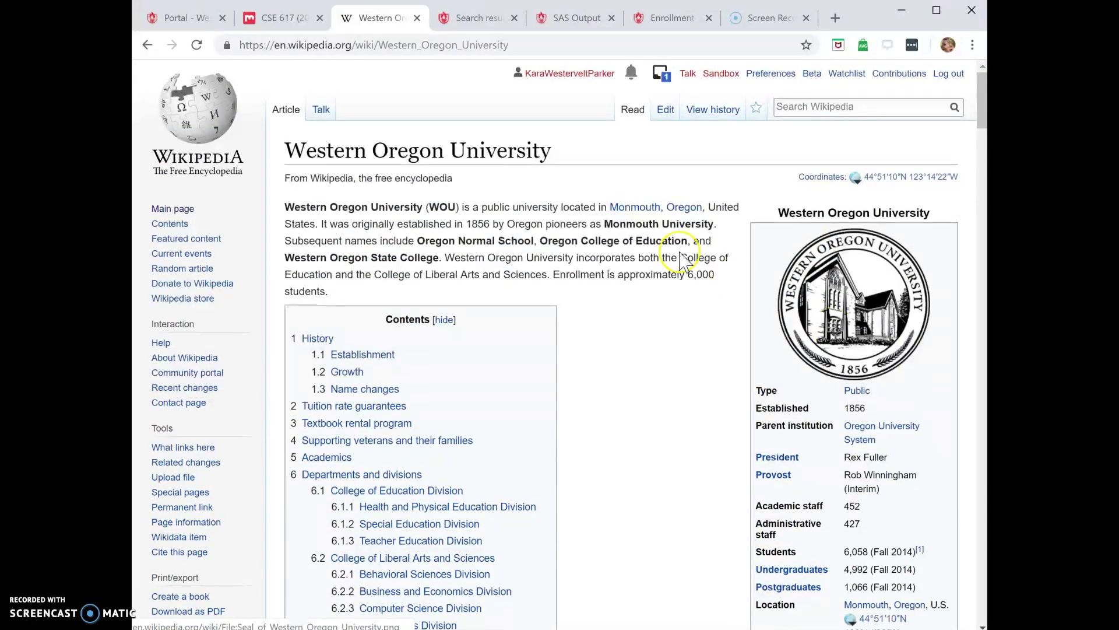
# Step: Put the article into edit mode and open its university infobox template for editing
pyautogui.click(669, 110)
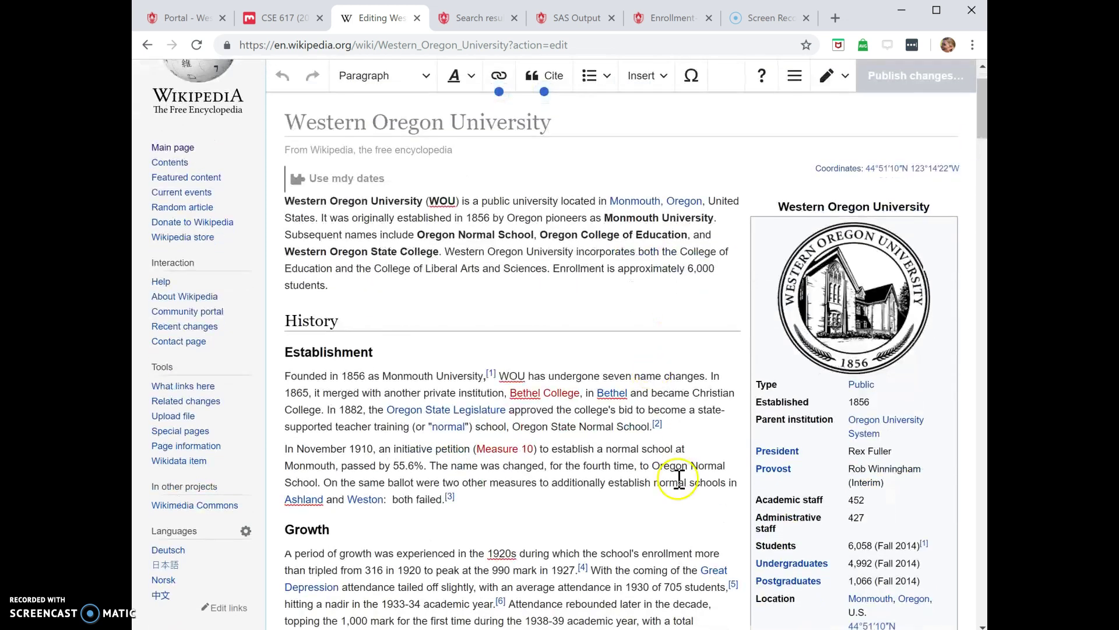
pyautogui.click(917, 398)
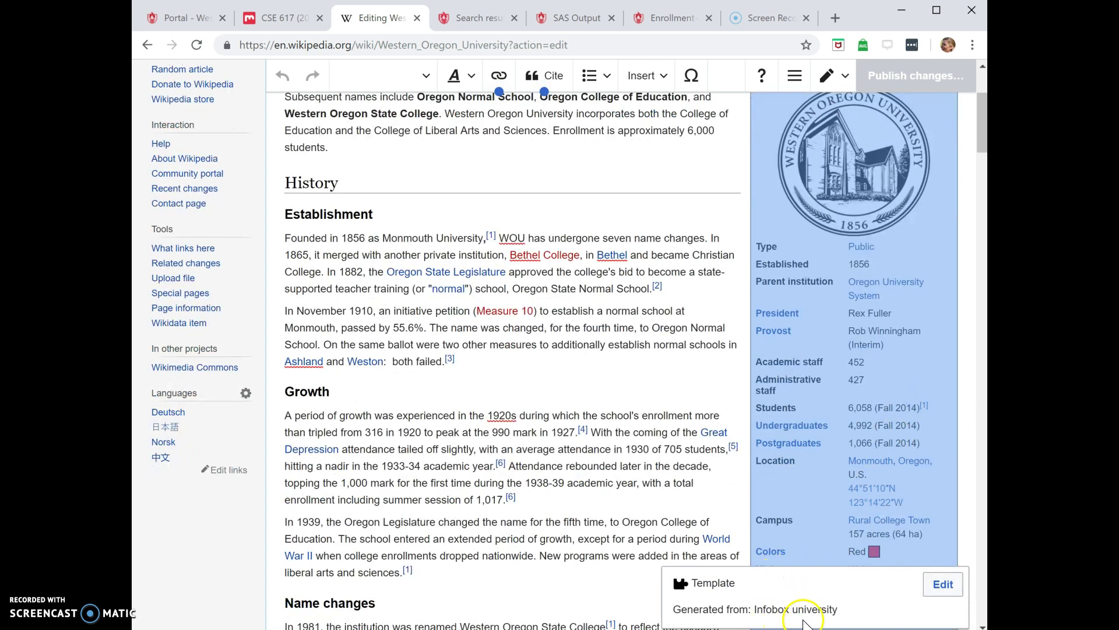
pyautogui.click(943, 586)
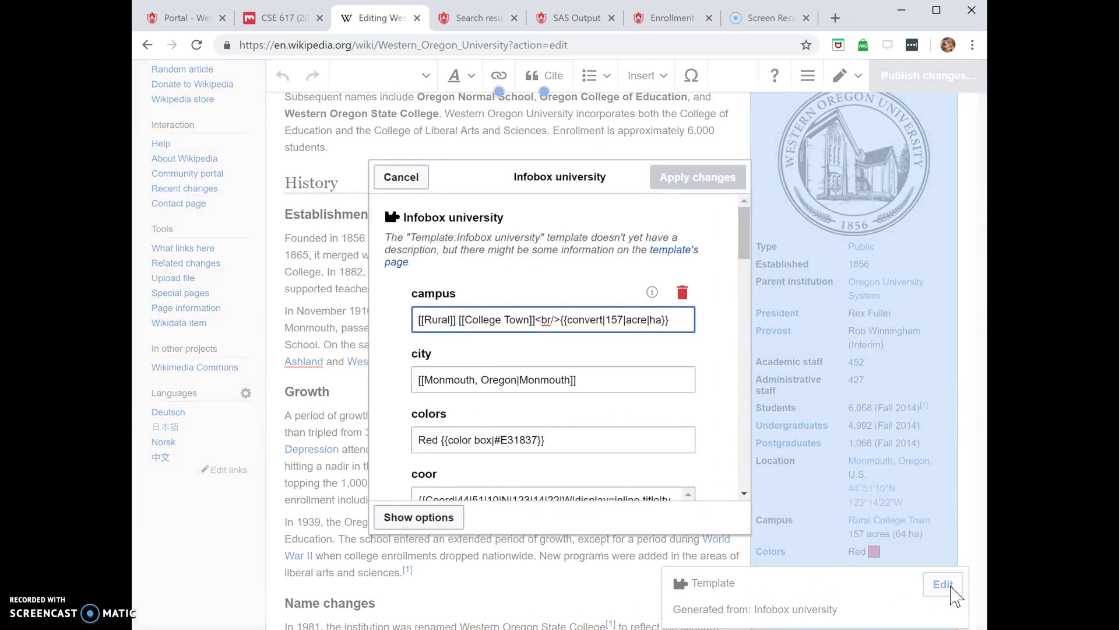
# Step: Change the mascot's name in the infobox to Wolfie
pyautogui.click(748, 233)
pyautogui.moveTo(748, 233); pyautogui.dragTo(746, 350)
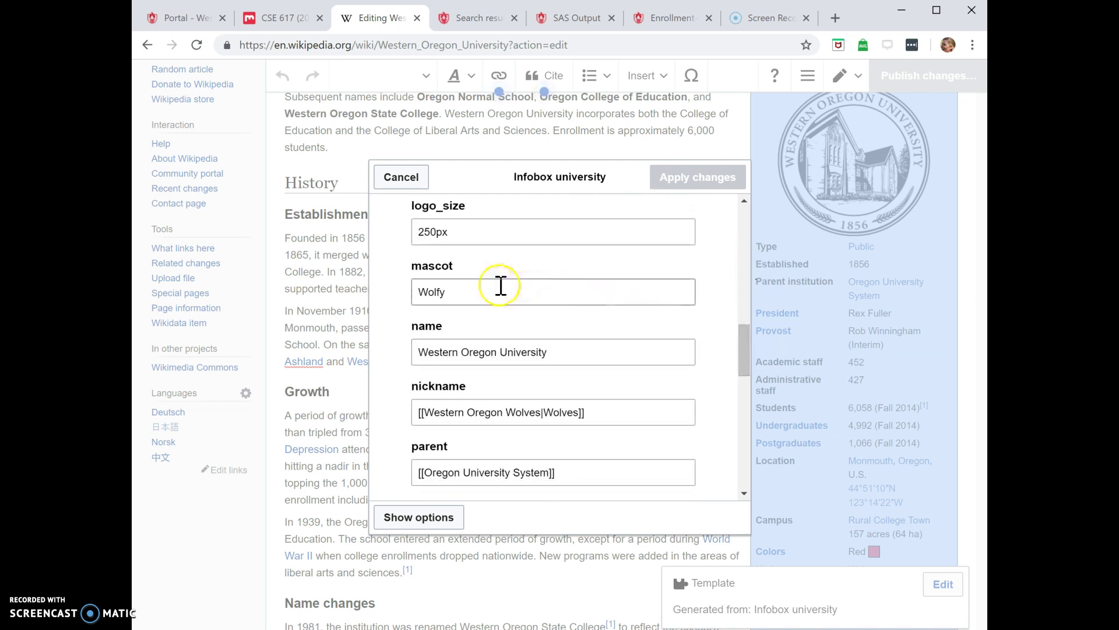
pyautogui.click(471, 291)
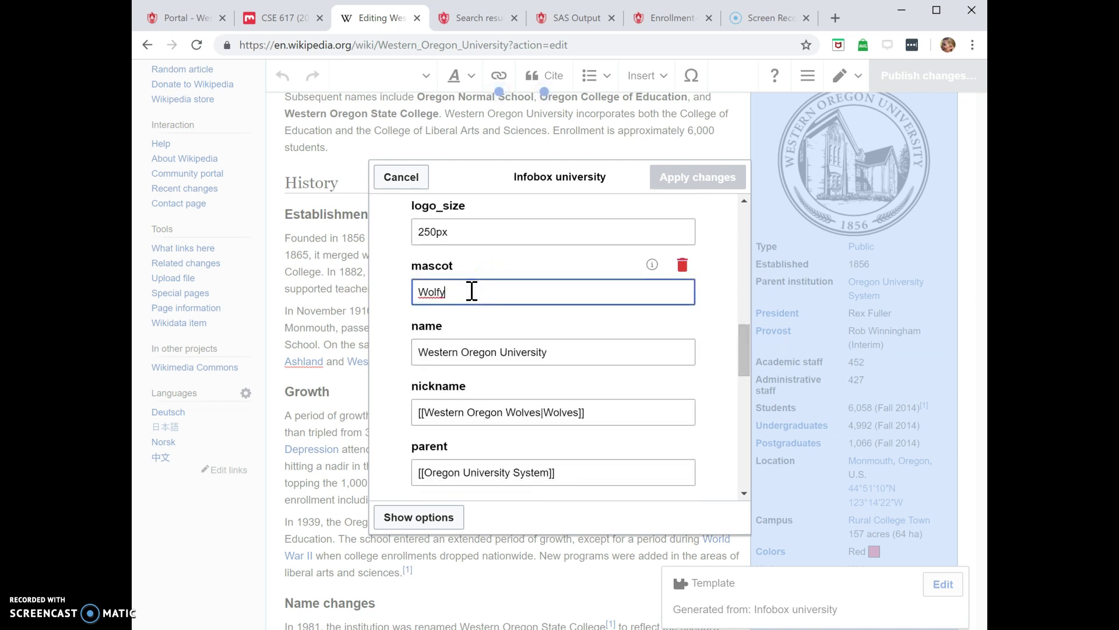
pyautogui.press('BackSpace')
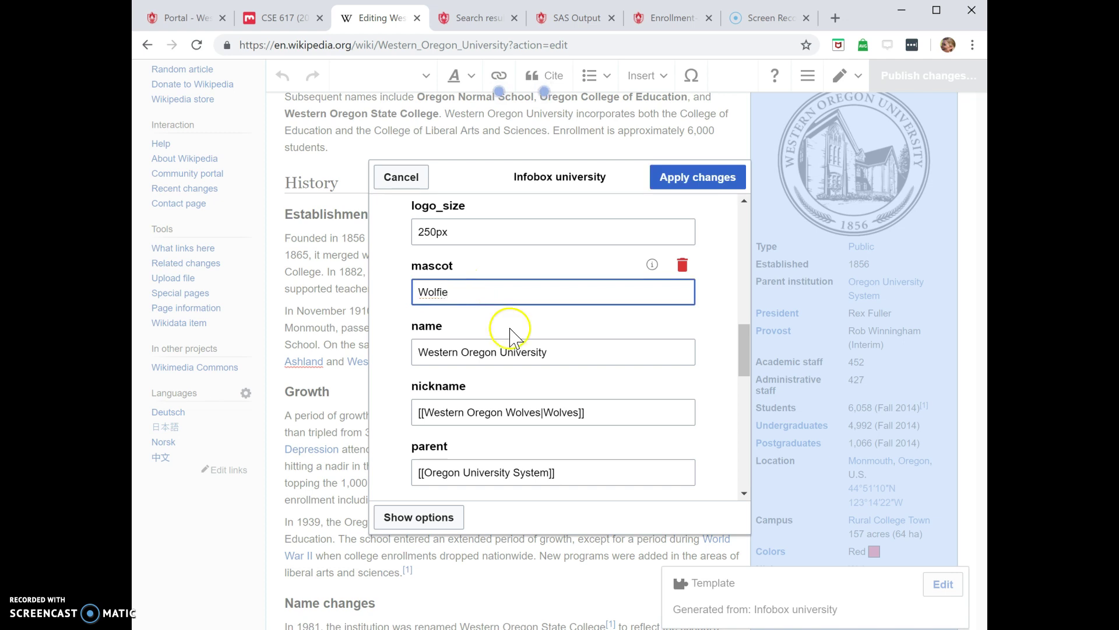
# Step: Remove the "(Interim)" note after the provost's name in the infobox
pyautogui.moveTo(746, 376); pyautogui.dragTo(746, 418)
pyautogui.click(573, 385)
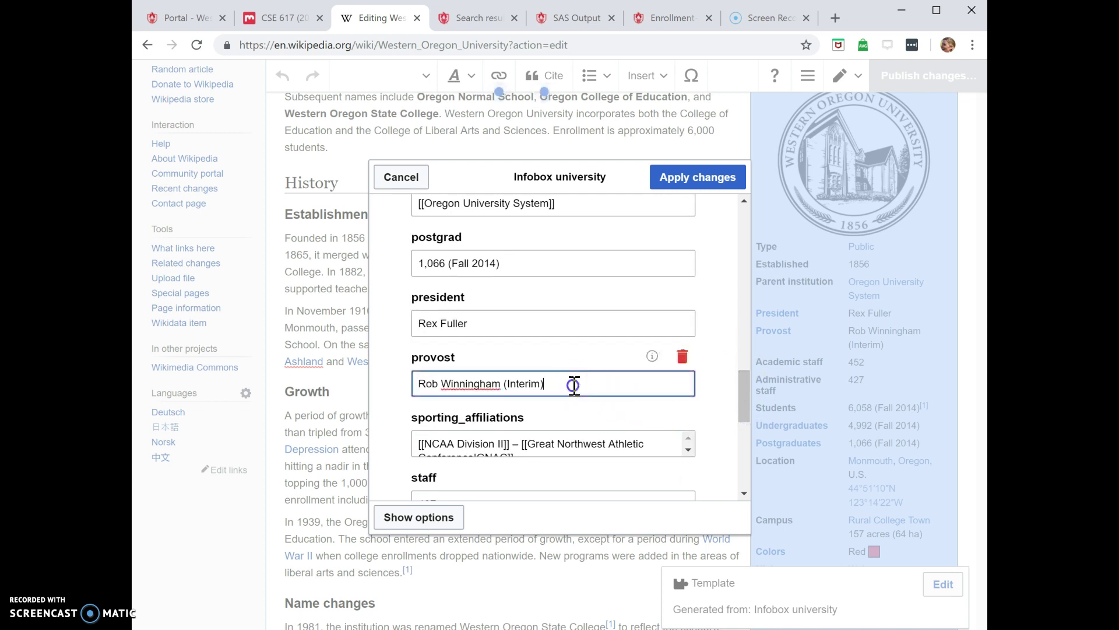
pyautogui.press('BackSpace')
pyautogui.press('BackSpace')
# Step: Look up the Fall 2018 undergraduate enrollment for the infobox in the university's research search results, President's Dashboard and enrollment summary PDF
pyautogui.moveTo(744, 389); pyautogui.dragTo(745, 436)
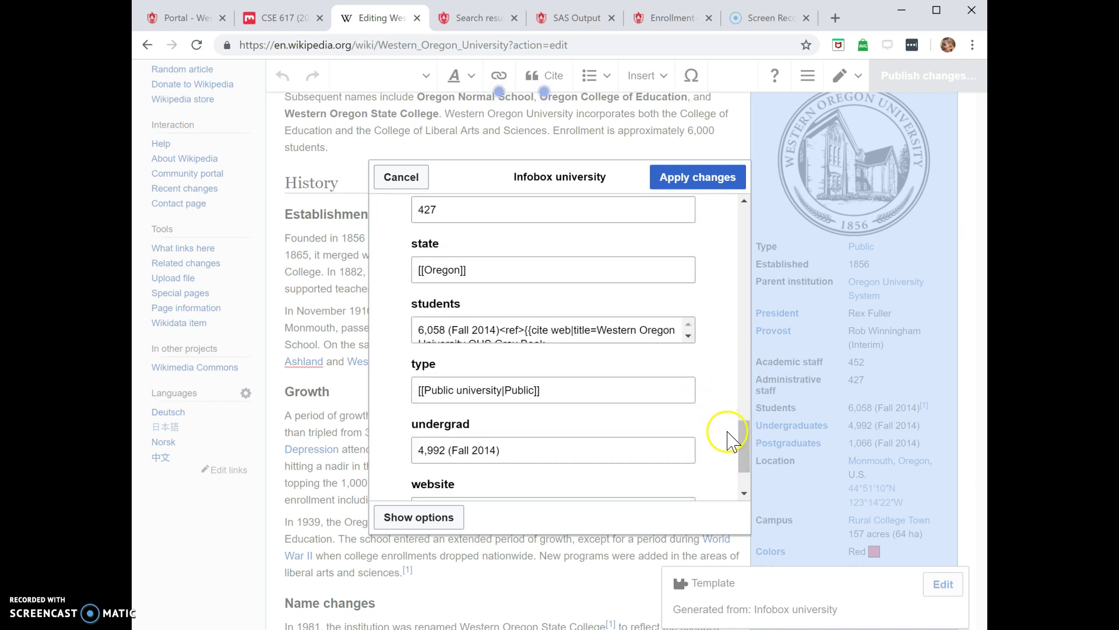
pyautogui.moveTo(742, 442); pyautogui.dragTo(749, 475)
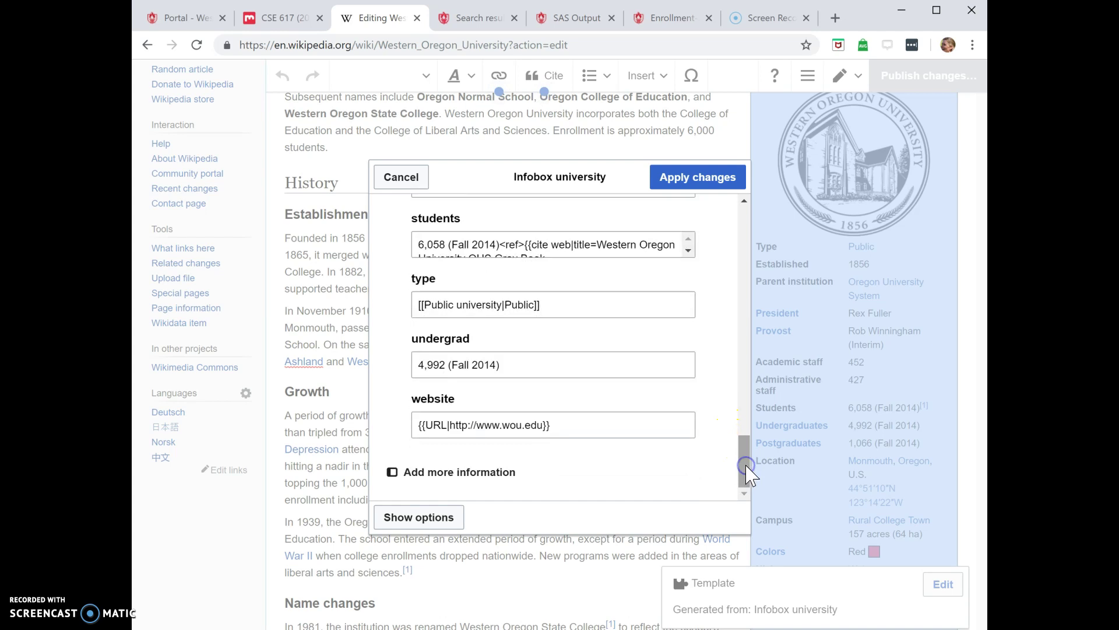
pyautogui.click(505, 367)
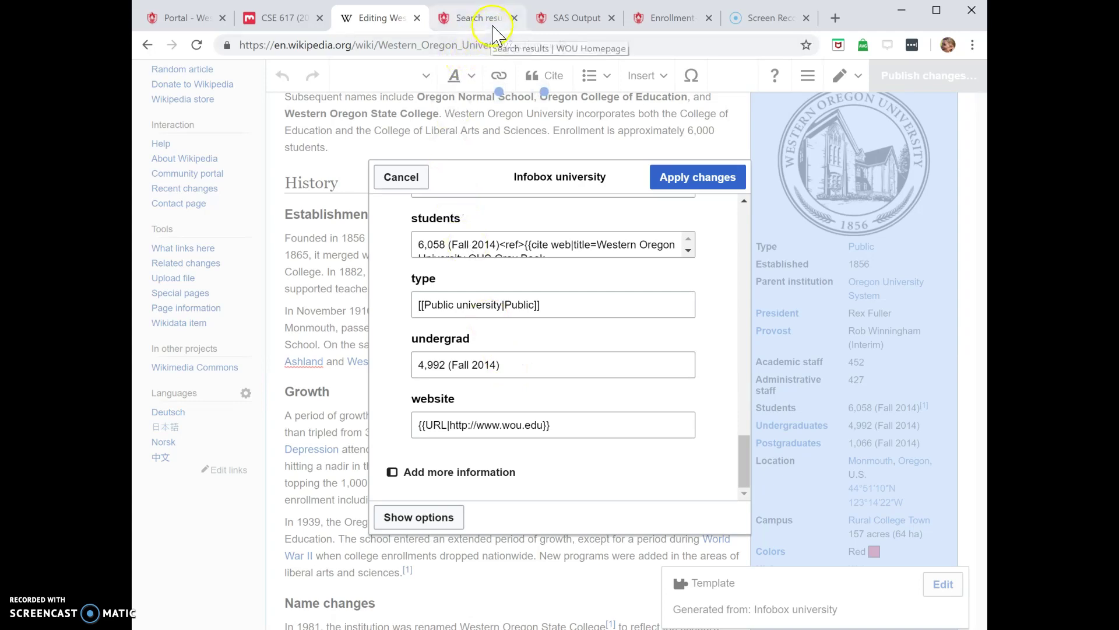
pyautogui.click(464, 24)
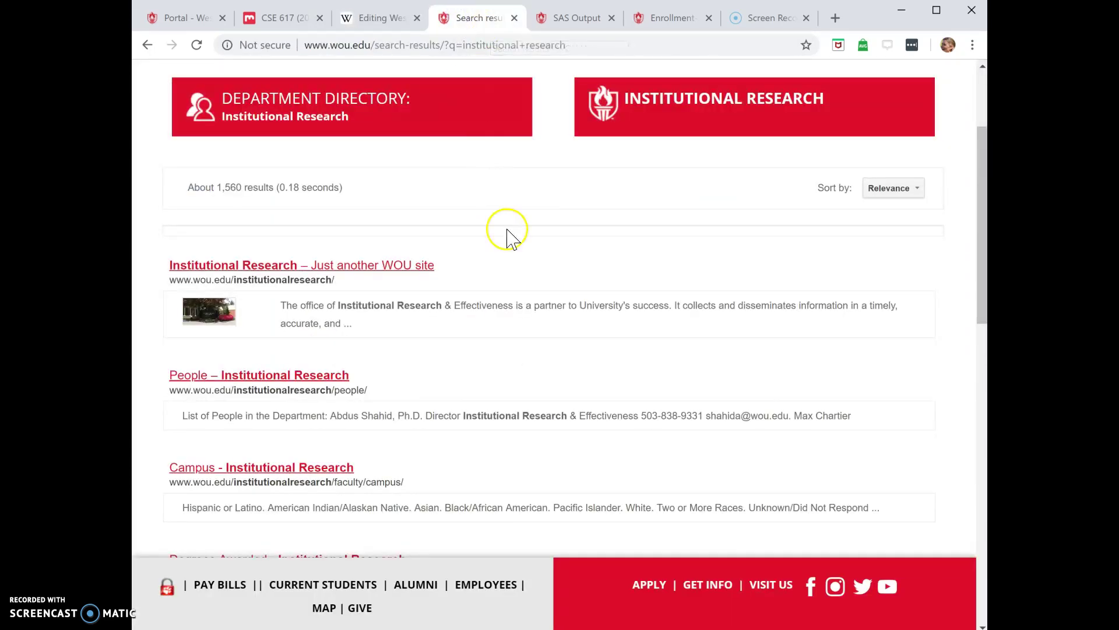
pyautogui.scroll(3, 505, 236)
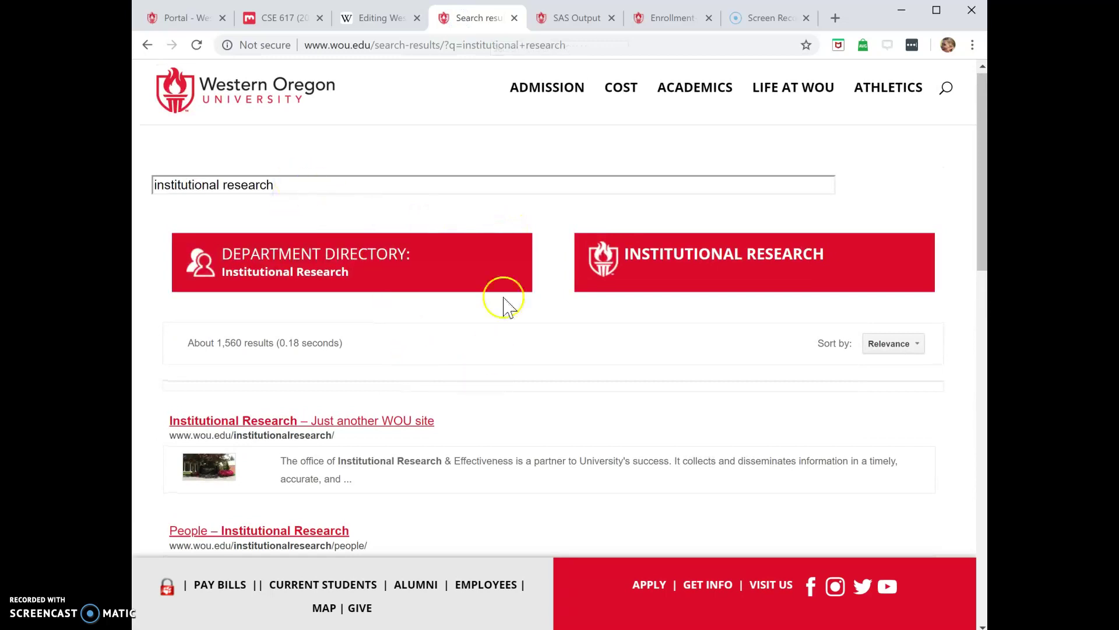
pyautogui.click(576, 21)
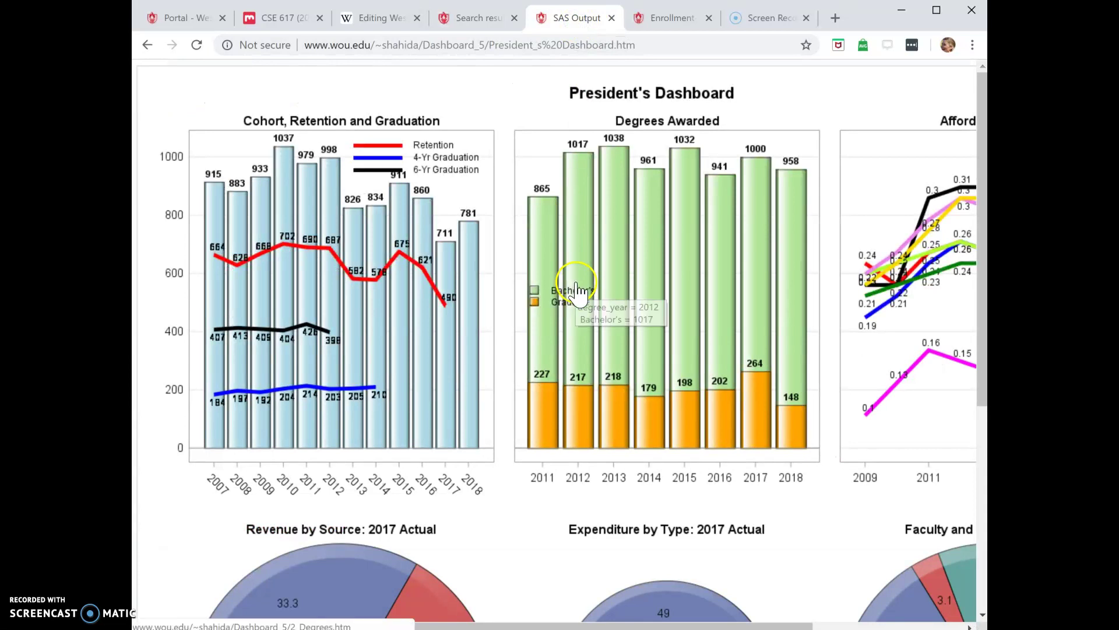
pyautogui.click(671, 23)
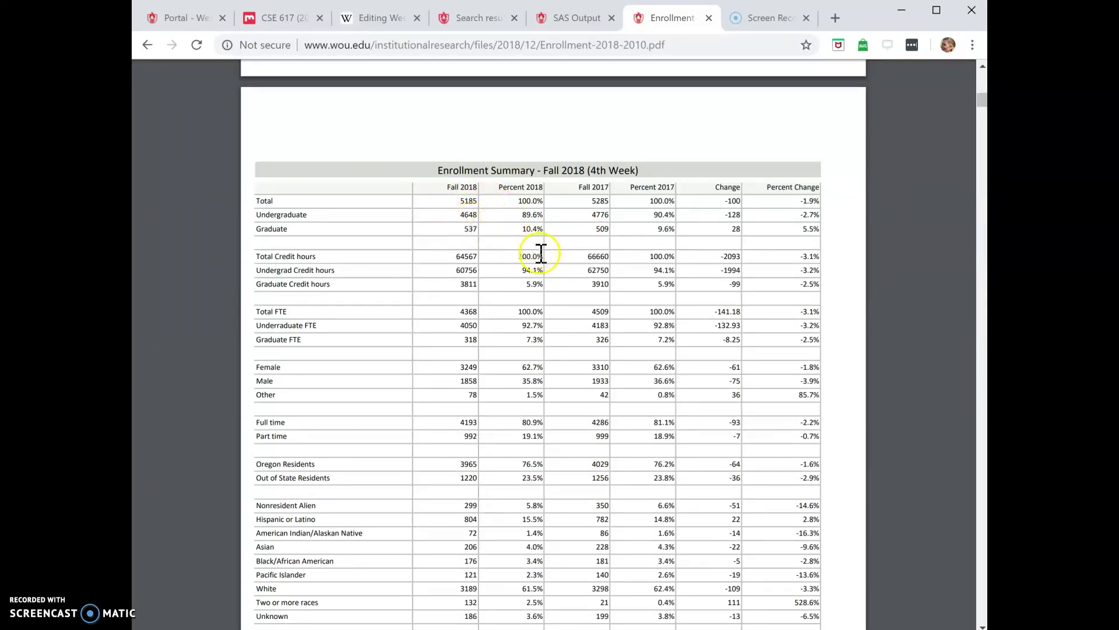
# Step: Return to the Wikipedia infobox editor, set undergrad to 4,648 (Fall 2018) and apply the template changes
pyautogui.click(371, 23)
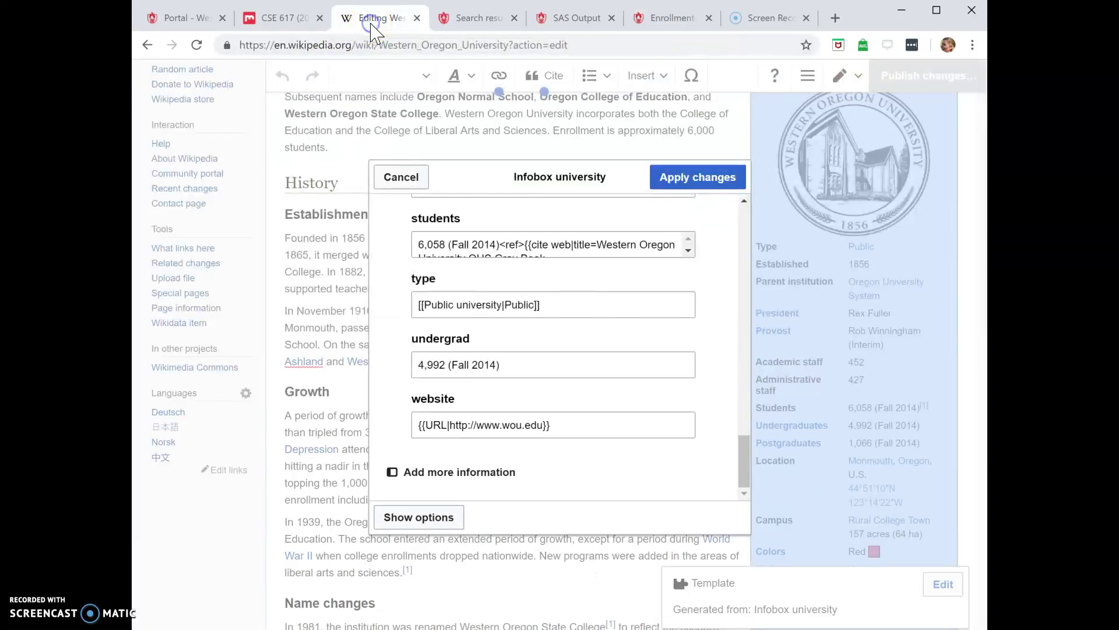
pyautogui.moveTo(445, 366); pyautogui.dragTo(434, 366)
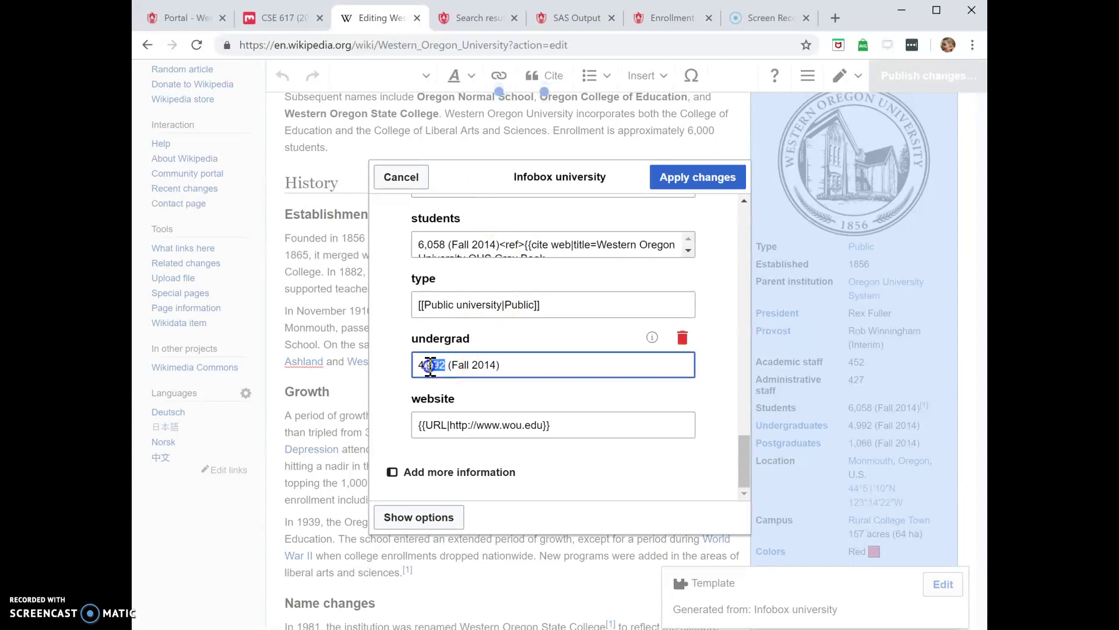
pyautogui.write('648')
pyautogui.click(497, 365)
pyautogui.press('BackSpace')
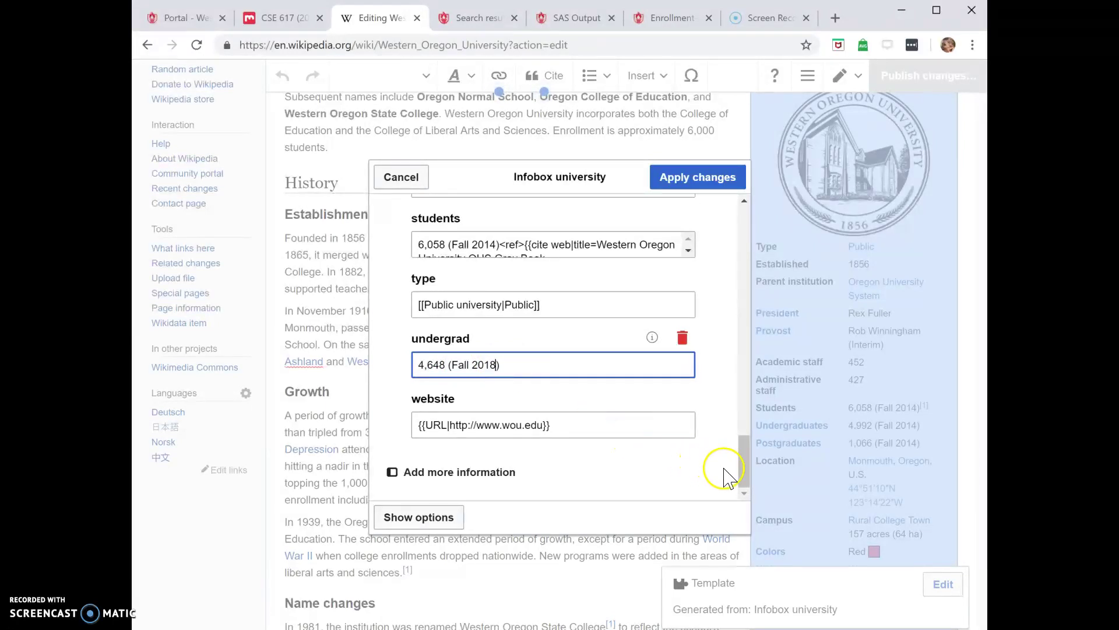
pyautogui.click(740, 475)
pyautogui.click(691, 172)
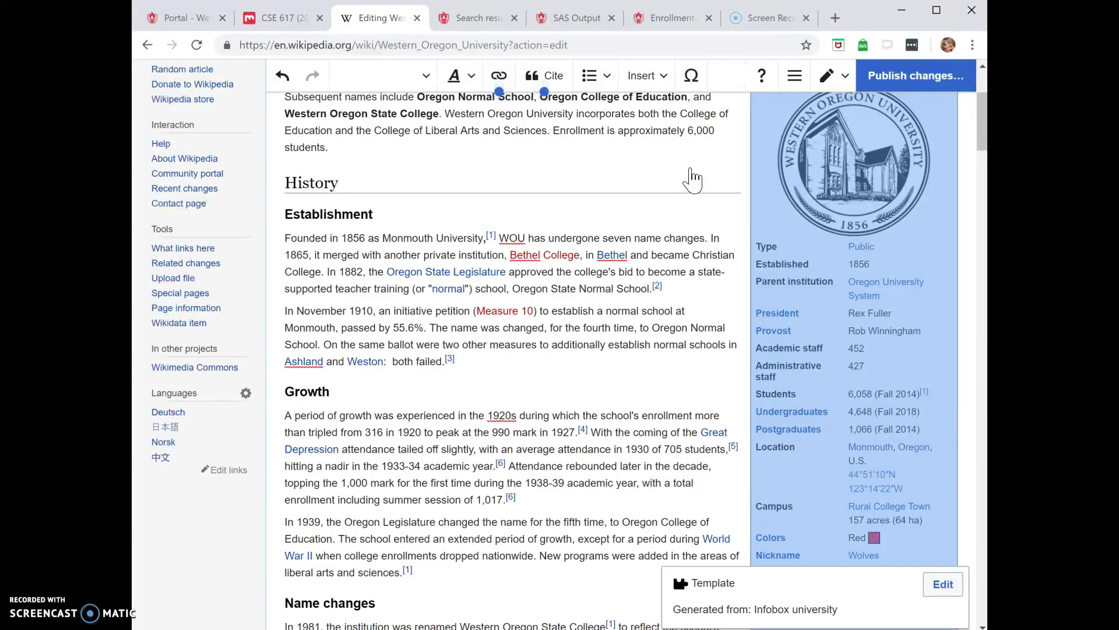
# Step: Start publishing with an edit summary stating the mascot spelling Wolfy to Wolfie, the provost no longer interim, and undergraduate enrollment numbers reflecting 2018
pyautogui.click(901, 81)
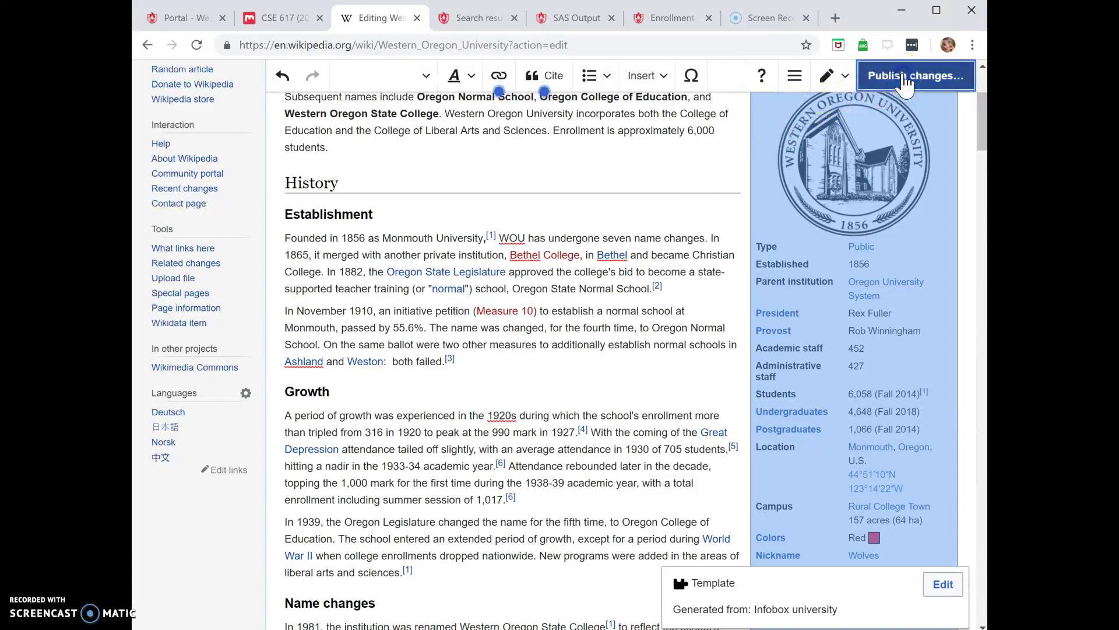
pyautogui.click(492, 285)
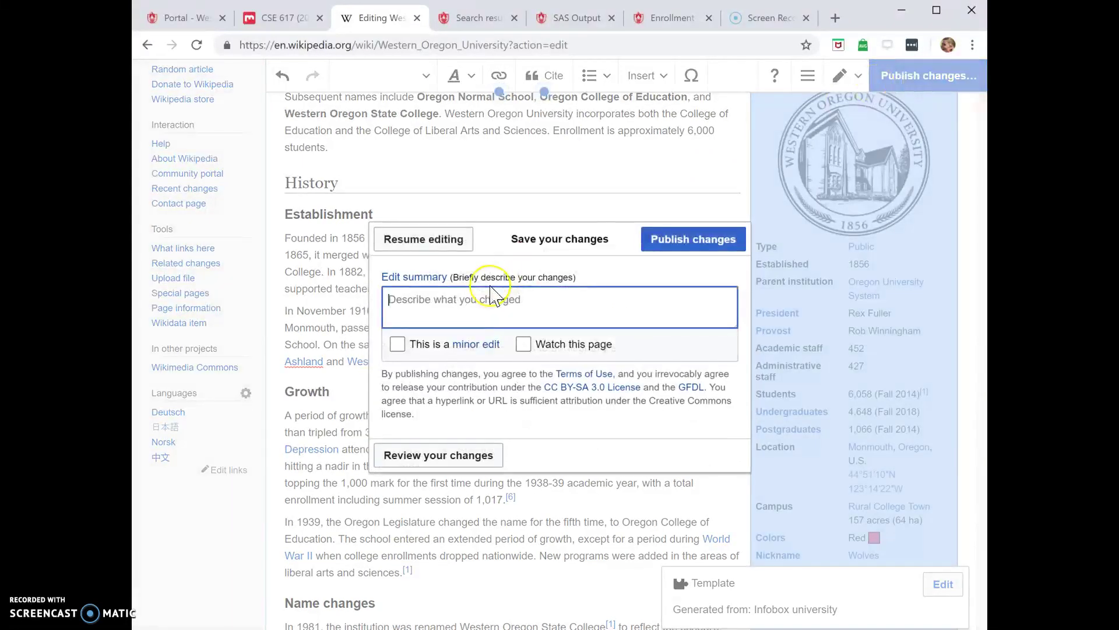
pyautogui.write('S')
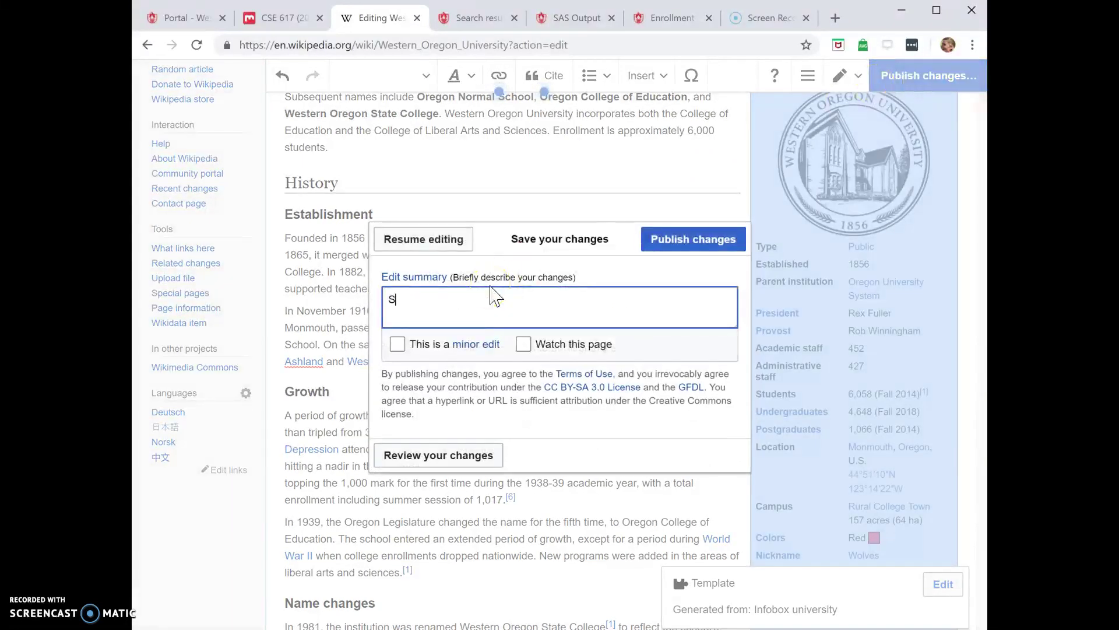
pyautogui.write('pelling of Wolfy (ma')
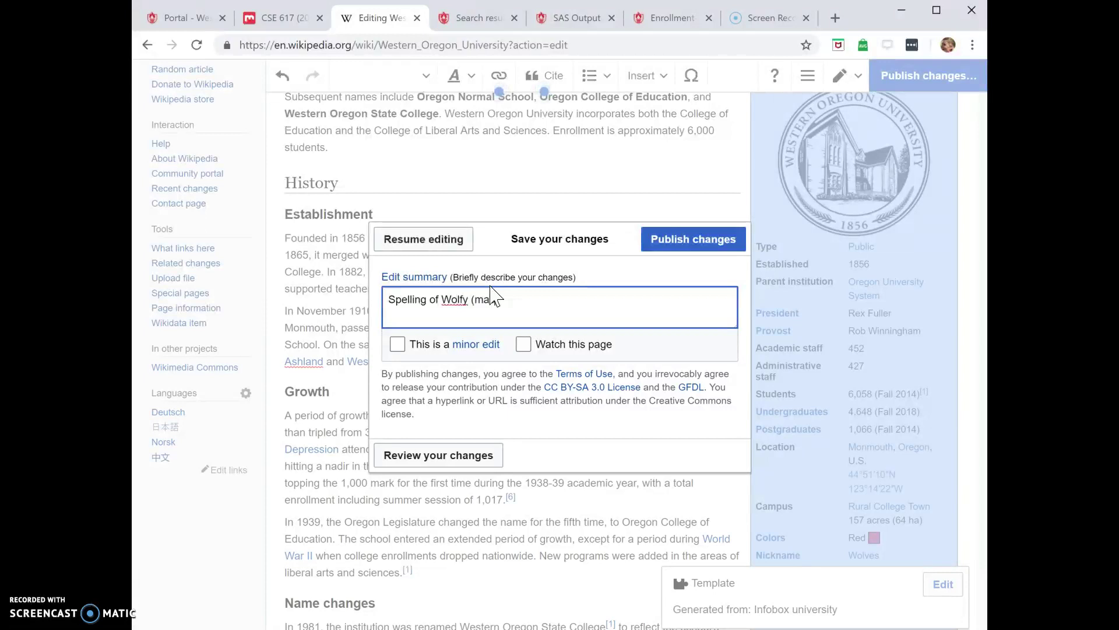
pyautogui.write('scot) to Wolfie; Rob Winningham is notlonger inete')
pyautogui.press('BackSpace')
pyautogui.press('BackSpace')
pyautogui.press('BackSpace')
pyautogui.write('terim provost;')
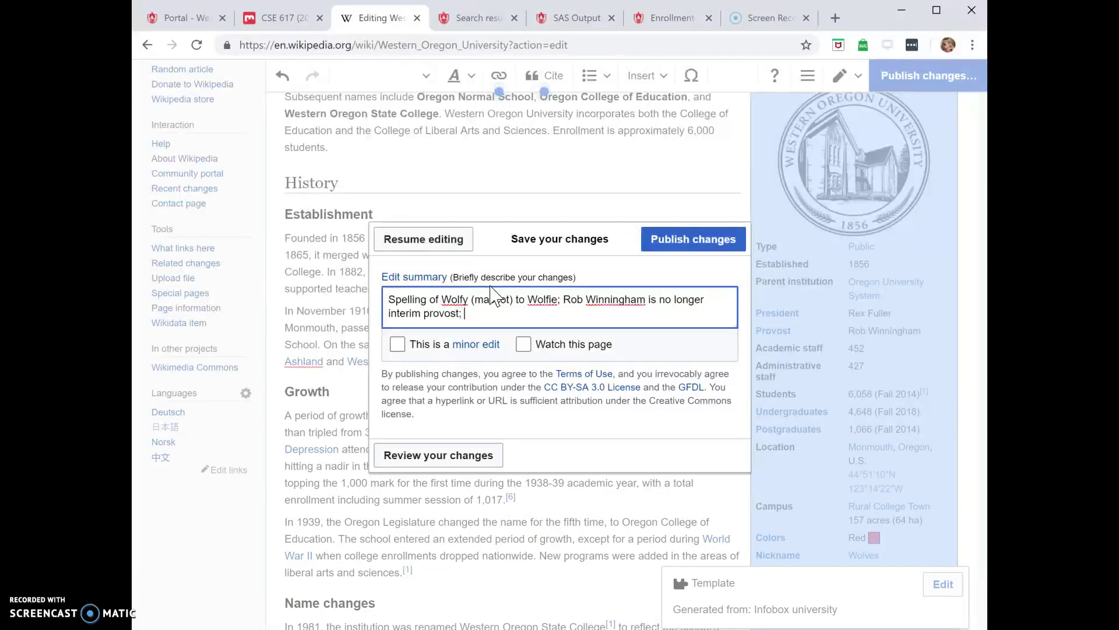
pyautogui.write(' enrollment numbers for undergraduate')
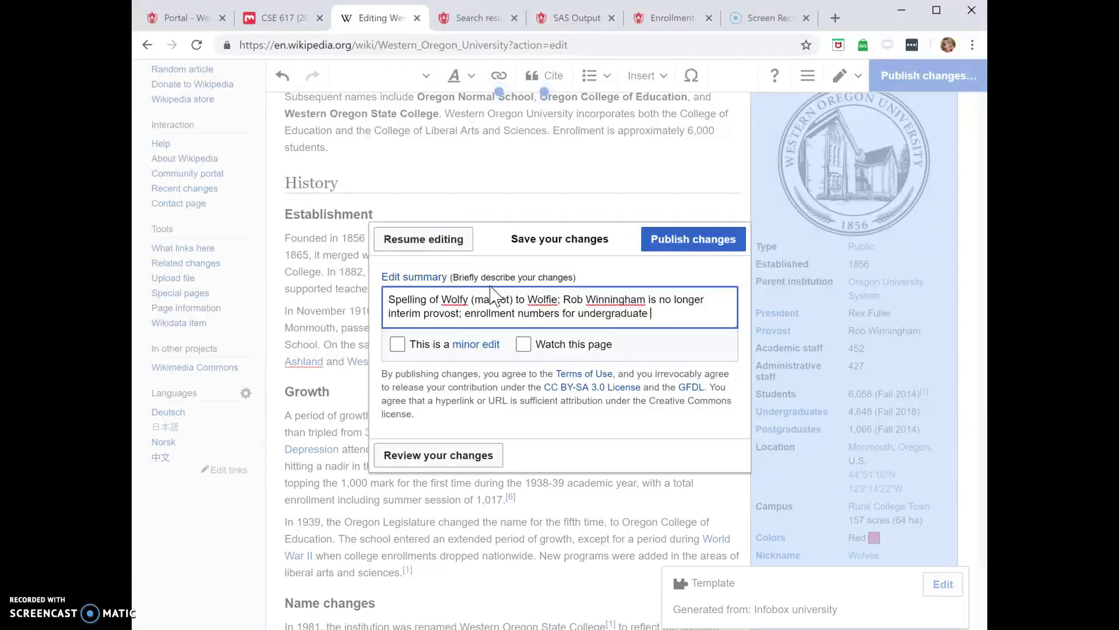
pyautogui.write(' students to reflect')
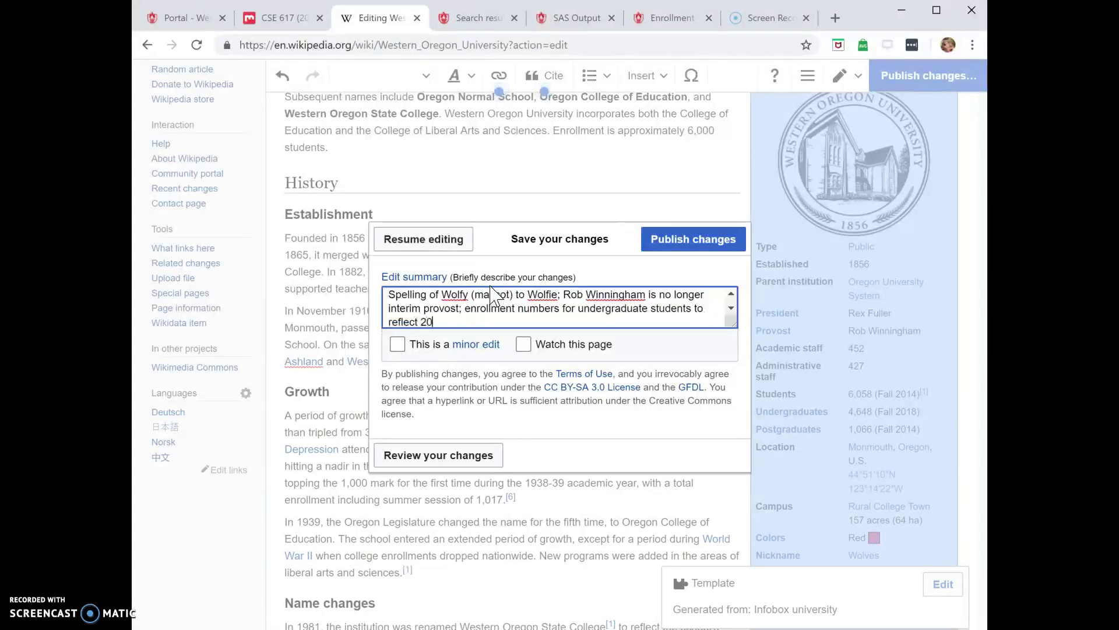
pyautogui.write(' 2018 numbers')
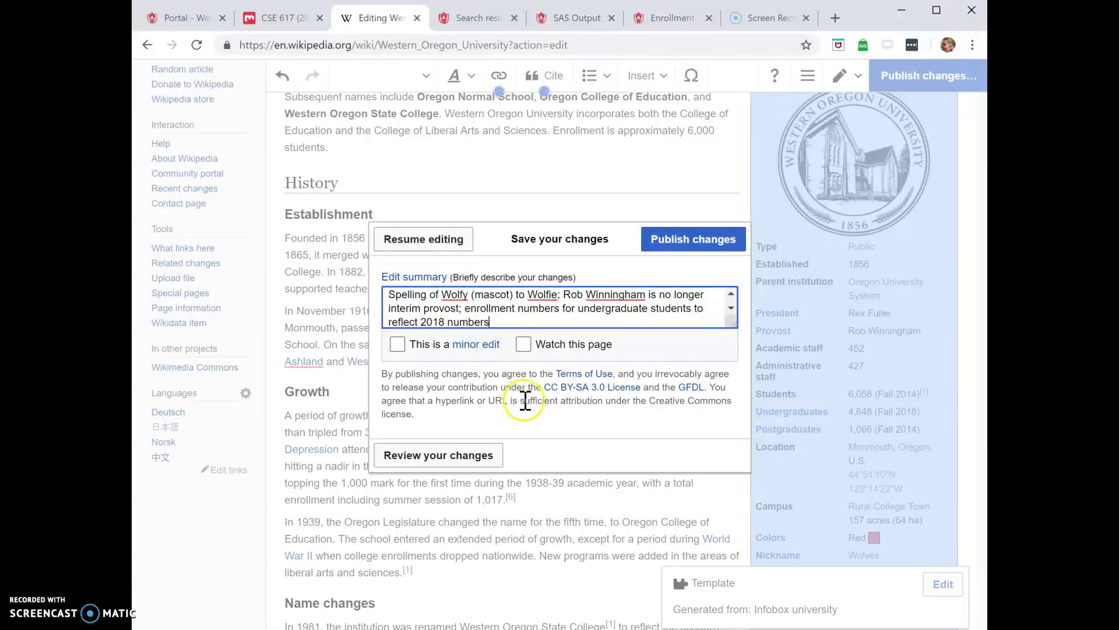
# Step: Set the page to be watched, review the visual comparison of the edits and publish the changes
pyautogui.click(526, 345)
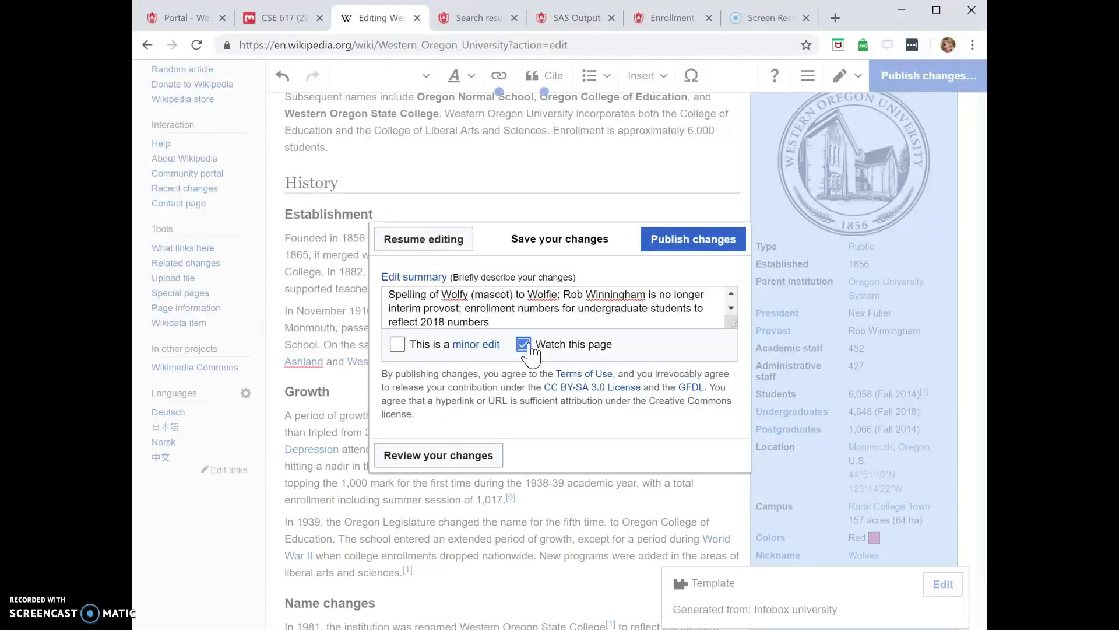
pyautogui.click(473, 455)
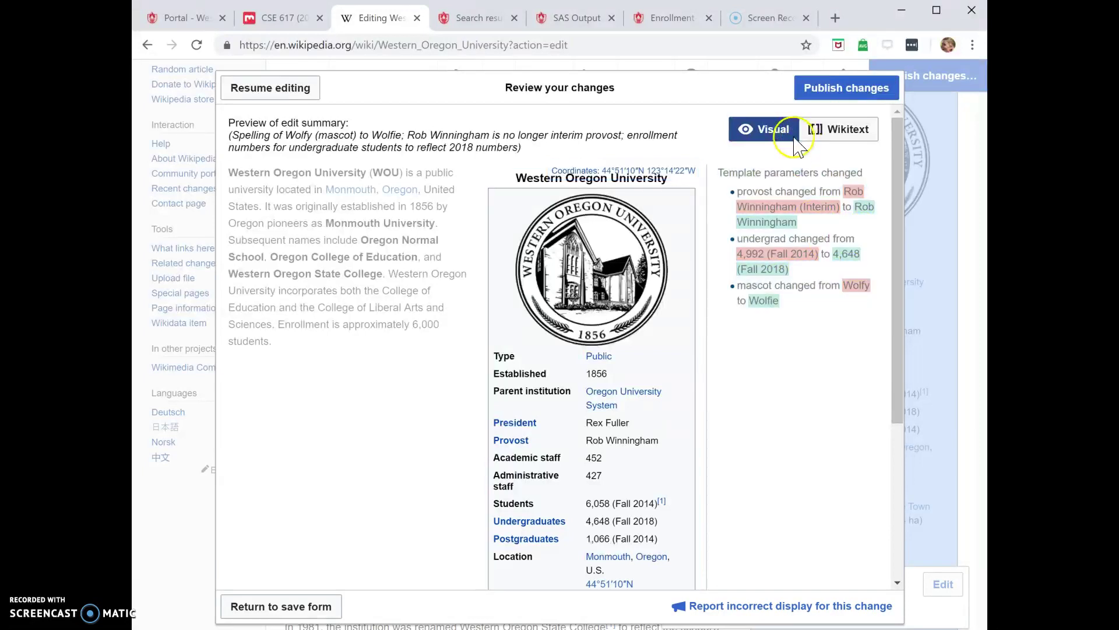
pyautogui.click(852, 97)
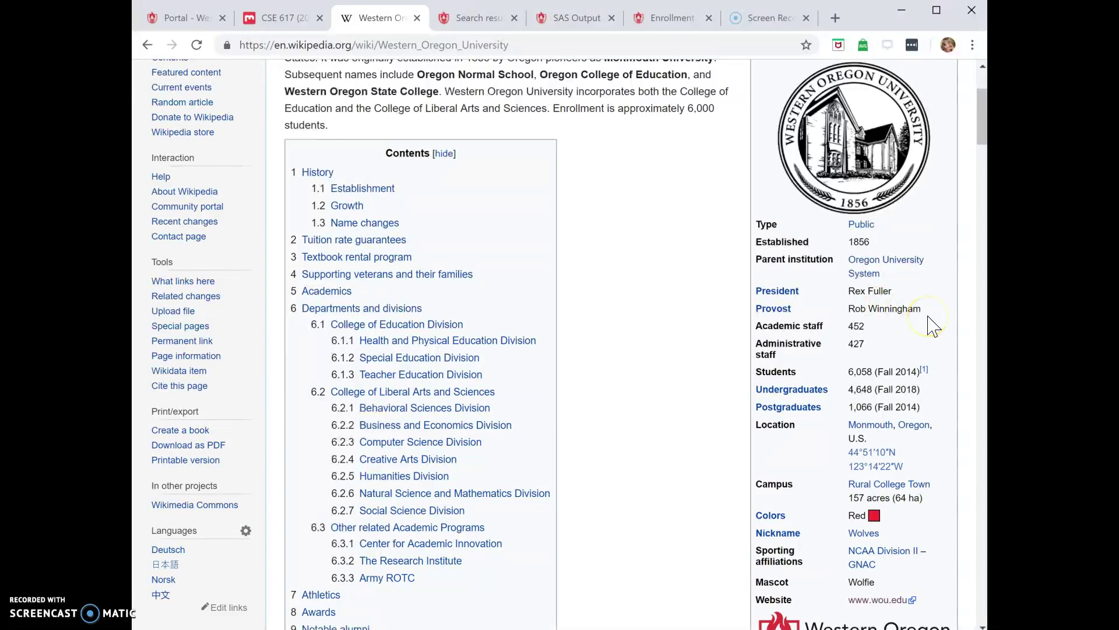
# Step: Check the published infobox values and the newest entry in the article's revision history
pyautogui.scroll(-2, 931, 325)
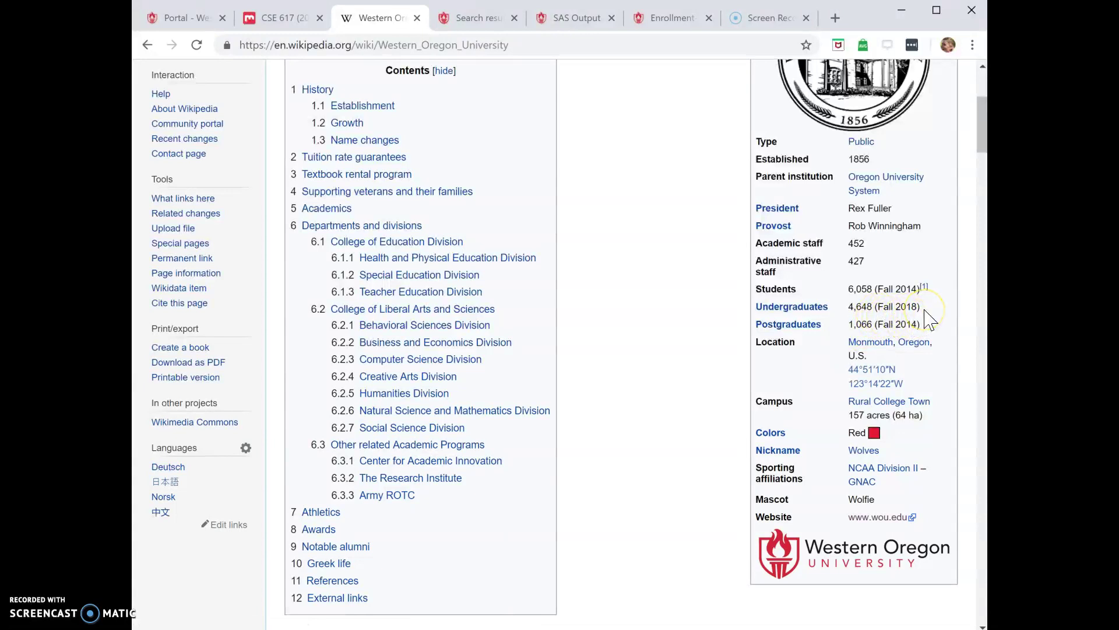
pyautogui.scroll(5, 655, 332)
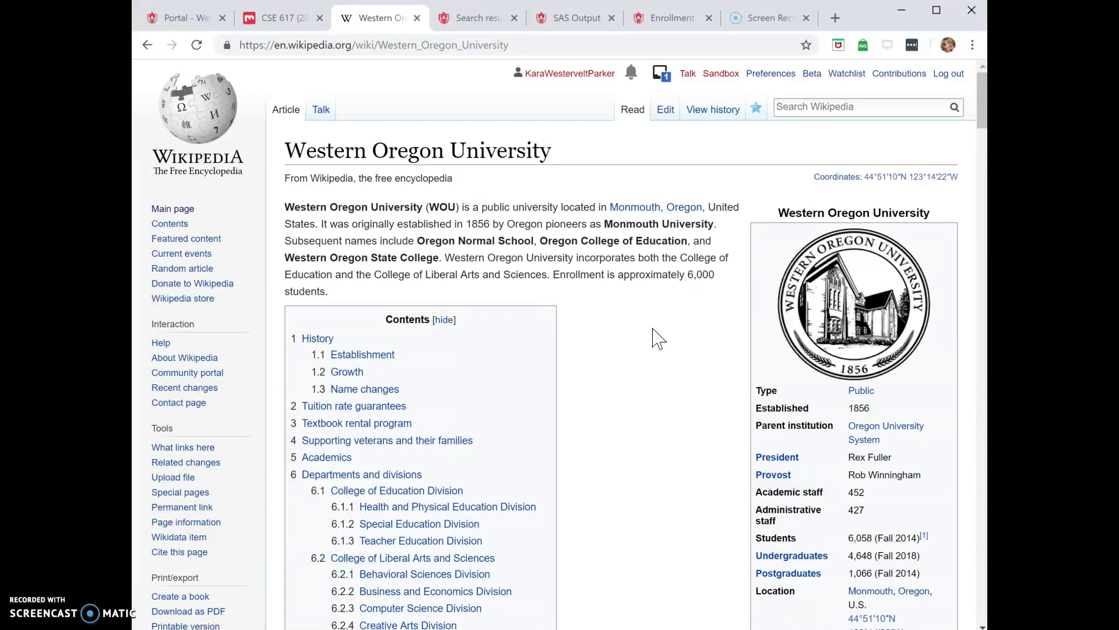
pyautogui.click(719, 110)
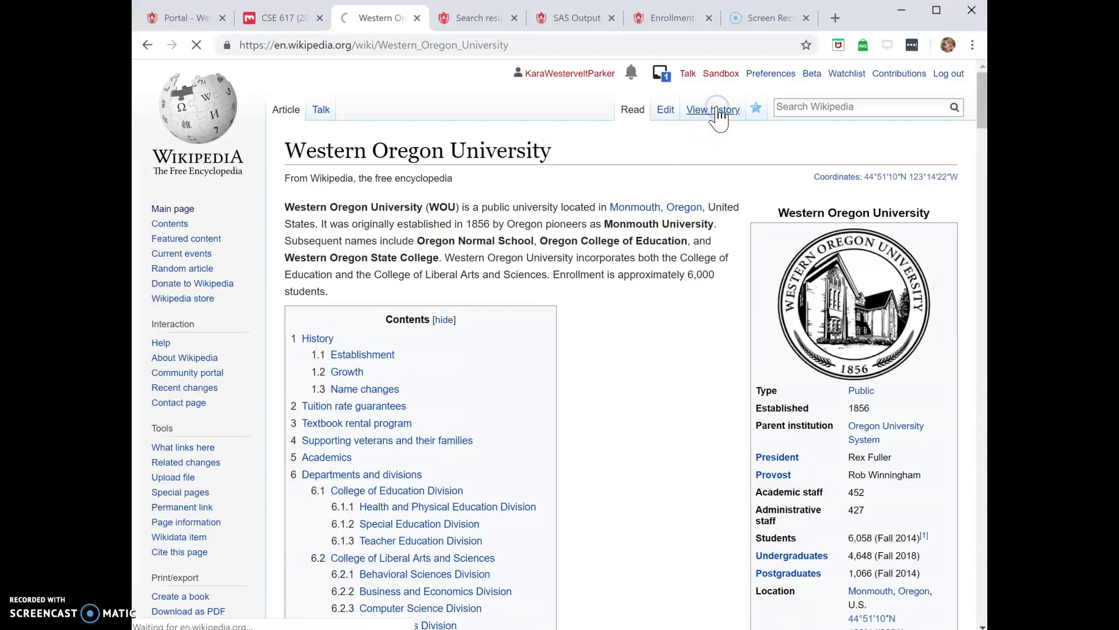
pyautogui.click(667, 201)
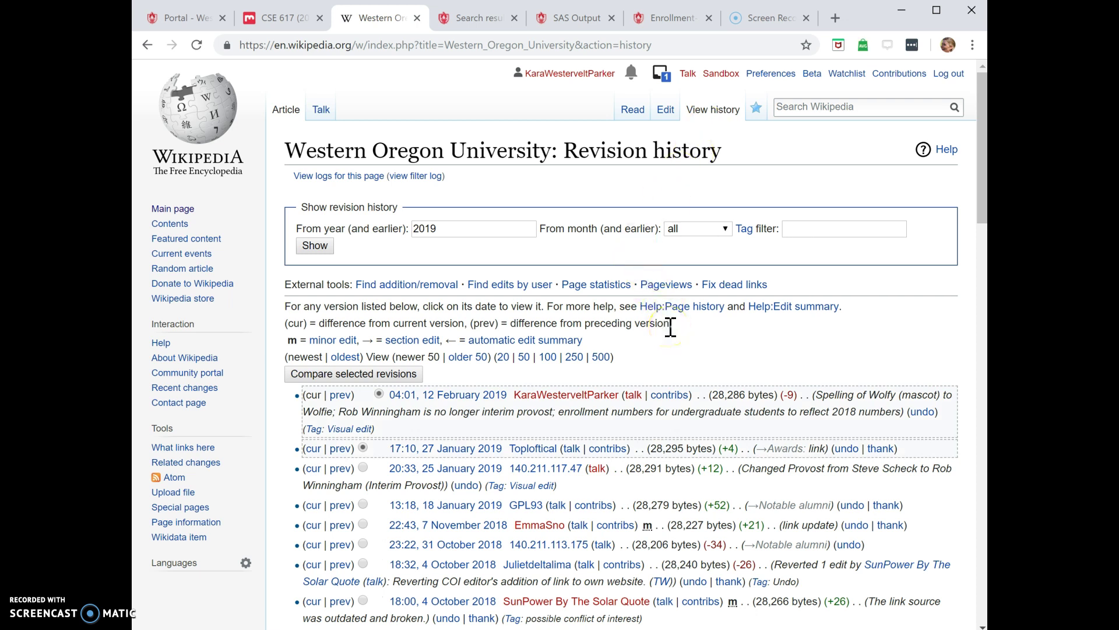